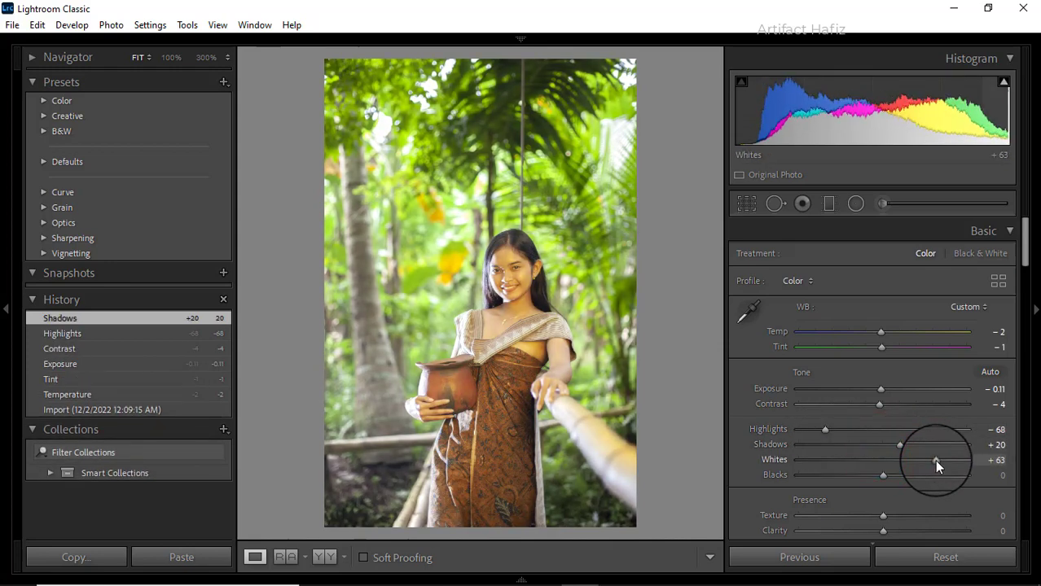
- Lower the photo's Highlights to -86 and its Blacks to -22
{"action": "left_click_drag", "start_coordinate": [825, 431], "coordinate": [809, 433]}
{"action": "mouse_move", "coordinate": [882, 477]}
{"action": "left_mouse_down"}
{"action": "mouse_move", "coordinate": [924, 475]}
{"action": "mouse_move", "coordinate": [855, 479]}
{"action": "mouse_move", "coordinate": [865, 482]}
{"action": "left_mouse_up"}
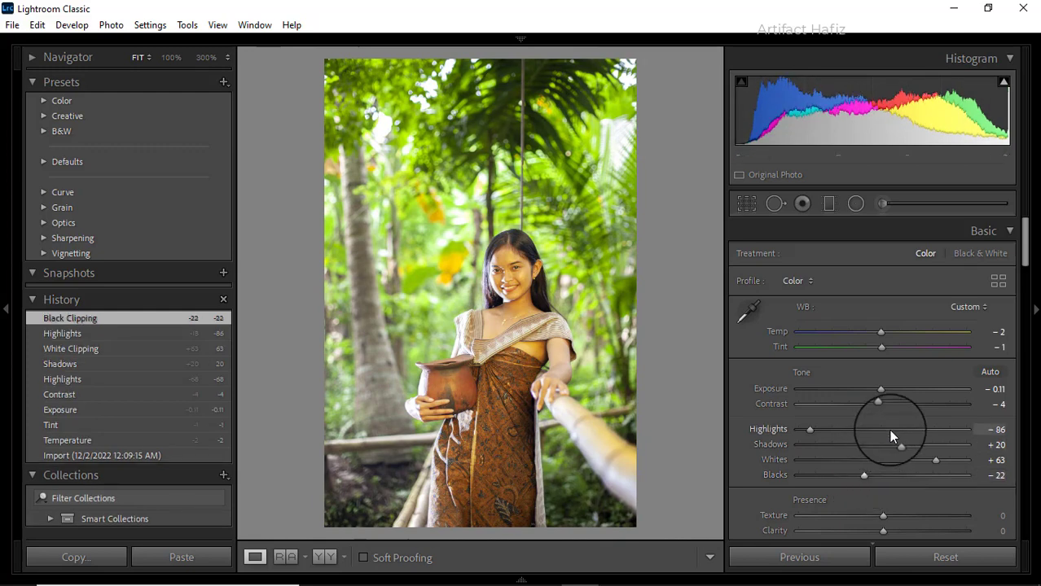
- Set the Presence adjustments to Texture -3, Clarity +6, Dehaze +7, Vibrance +10 and Saturation -7
{"action": "scroll", "coordinate": [888, 430], "scroll_direction": "down", "scroll_amount": 5}
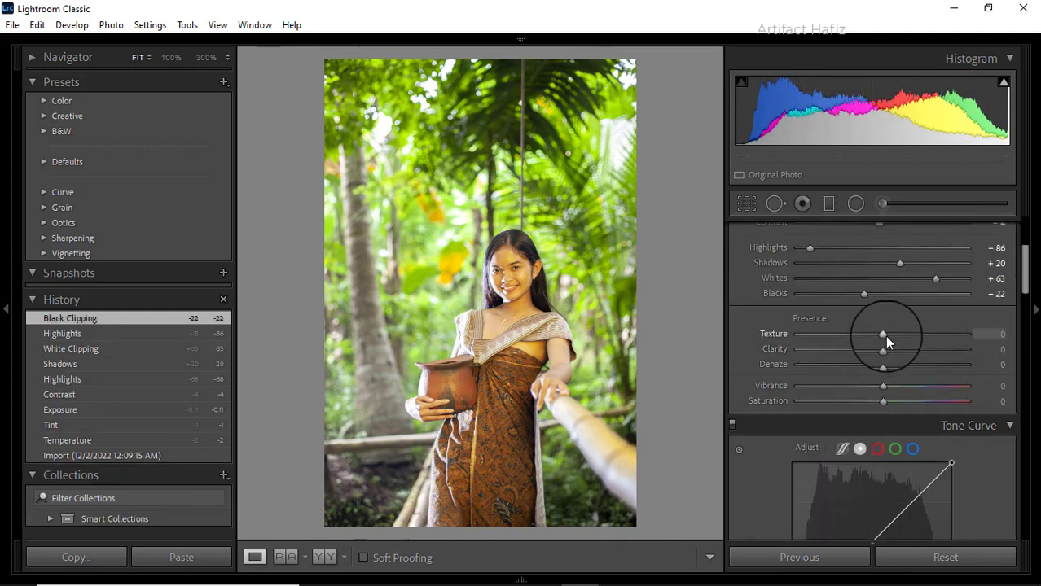
{"action": "left_click_drag", "start_coordinate": [883, 334], "coordinate": [889, 372]}
{"action": "left_click", "coordinate": [884, 365]}
{"action": "scroll", "coordinate": [851, 355], "scroll_direction": "down", "scroll_amount": 3}
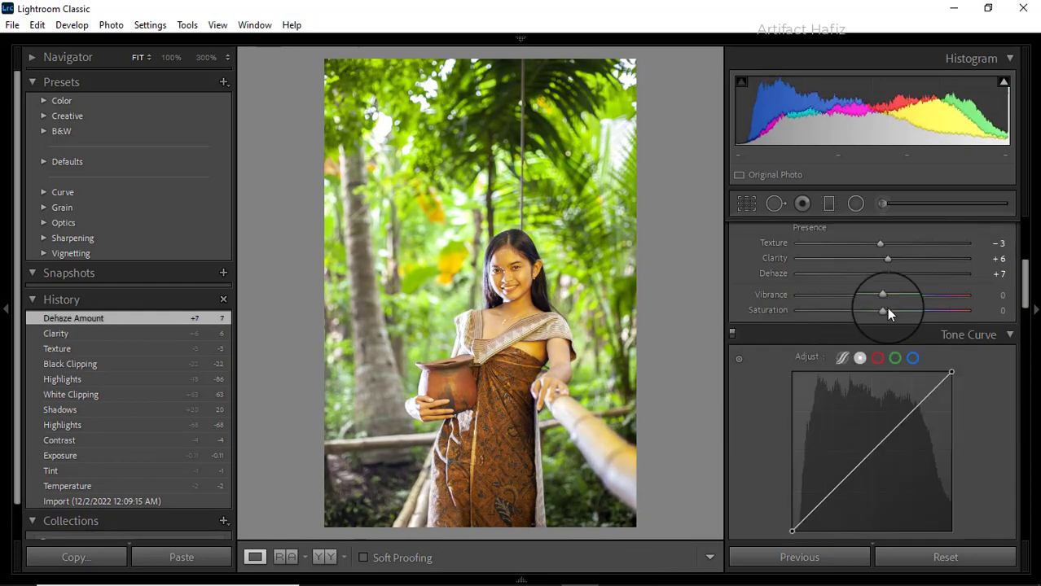
{"action": "left_click_drag", "start_coordinate": [883, 294], "coordinate": [877, 315]}
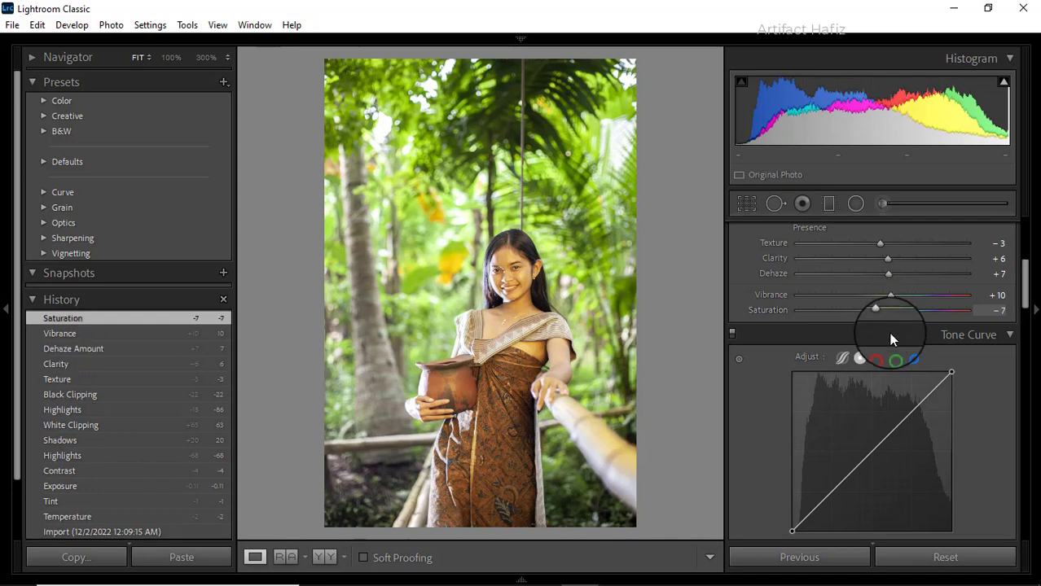
- Shape the RGB point curve into a gentle S with an upper point at 182/188, and lift the black point to output 10
{"action": "scroll", "coordinate": [847, 361], "scroll_direction": "down", "scroll_amount": 2}
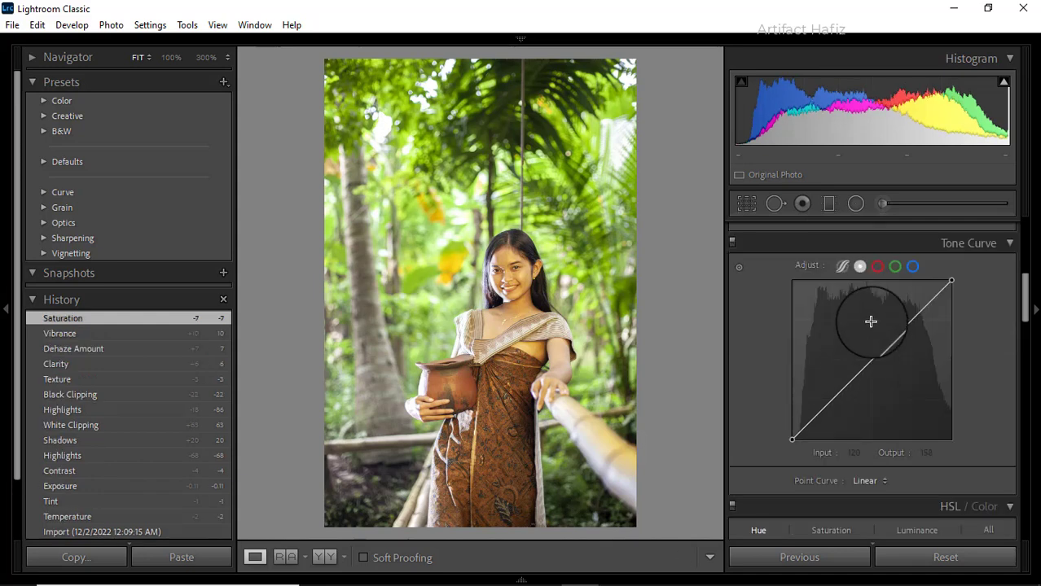
{"action": "left_click", "coordinate": [856, 268]}
{"action": "left_click", "coordinate": [835, 399]}
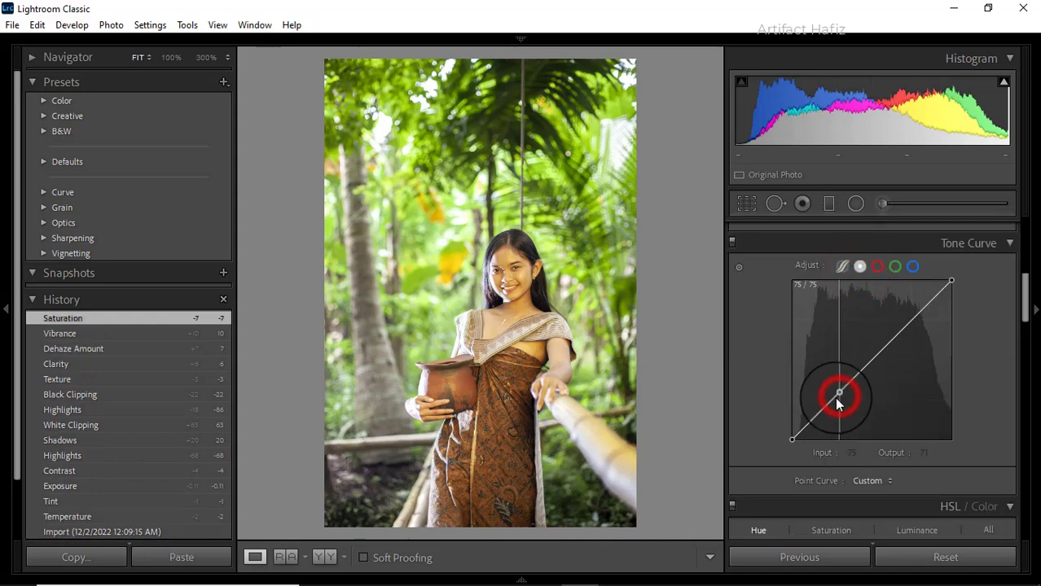
{"action": "left_click", "coordinate": [908, 325]}
{"action": "left_click_drag", "start_coordinate": [909, 324], "coordinate": [905, 321]}
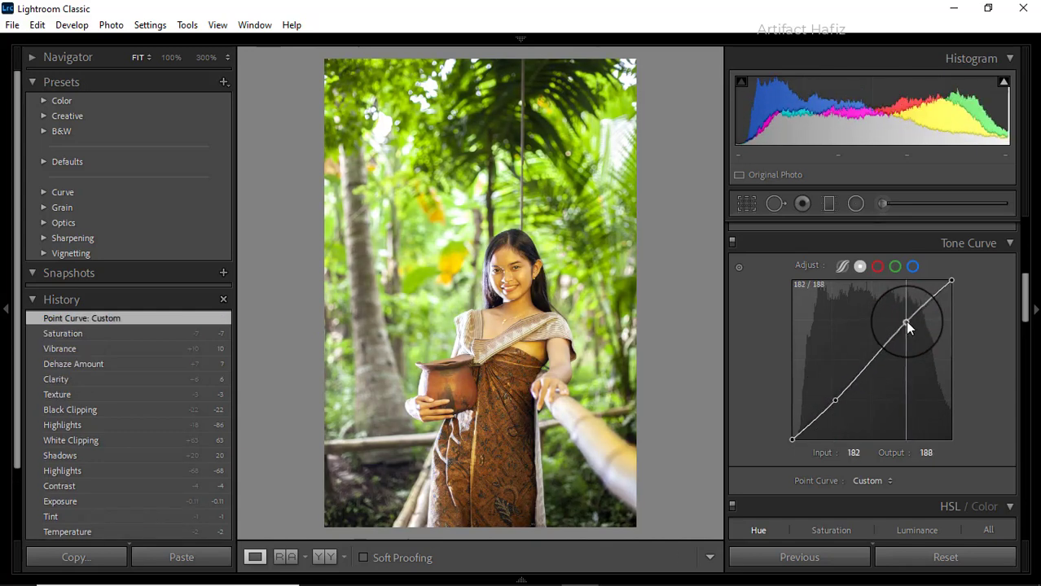
{"action": "left_click", "coordinate": [792, 439]}
{"action": "left_click_drag", "start_coordinate": [790, 442], "coordinate": [791, 434]}
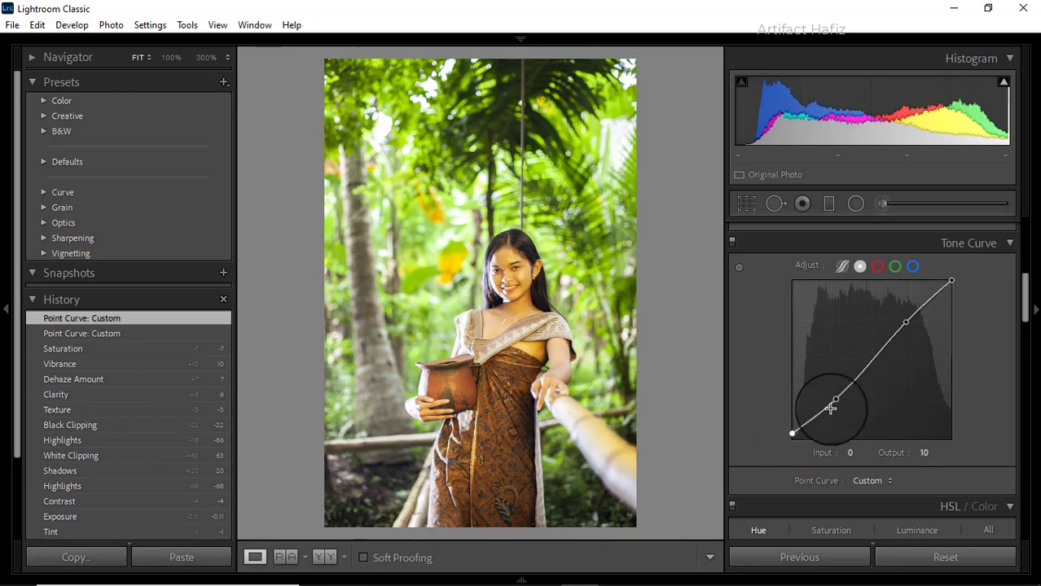
- Raise the black point of the blue channel's tone curve to output 4
{"action": "left_click", "coordinate": [912, 266]}
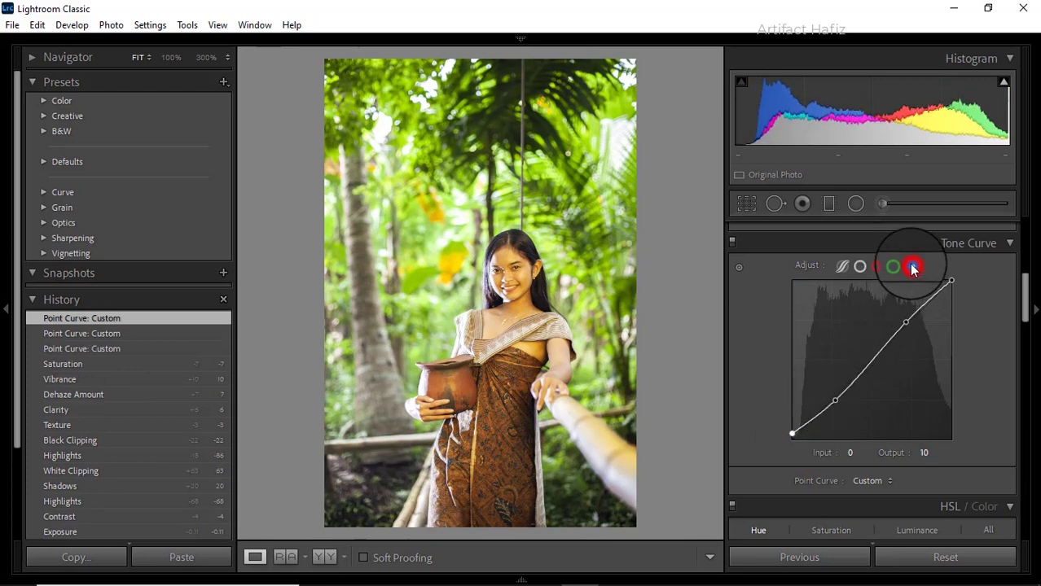
{"action": "mouse_move", "coordinate": [792, 440]}
{"action": "left_mouse_down"}
{"action": "mouse_move", "coordinate": [791, 430]}
{"action": "mouse_move", "coordinate": [812, 462]}
{"action": "mouse_move", "coordinate": [775, 438]}
{"action": "left_mouse_up"}
- Set the HSL saturation to Red +18, Orange -19, Yellow -15, Green -60, Aqua +9 and Blue +15
{"action": "scroll", "coordinate": [864, 421], "scroll_direction": "down", "scroll_amount": 3}
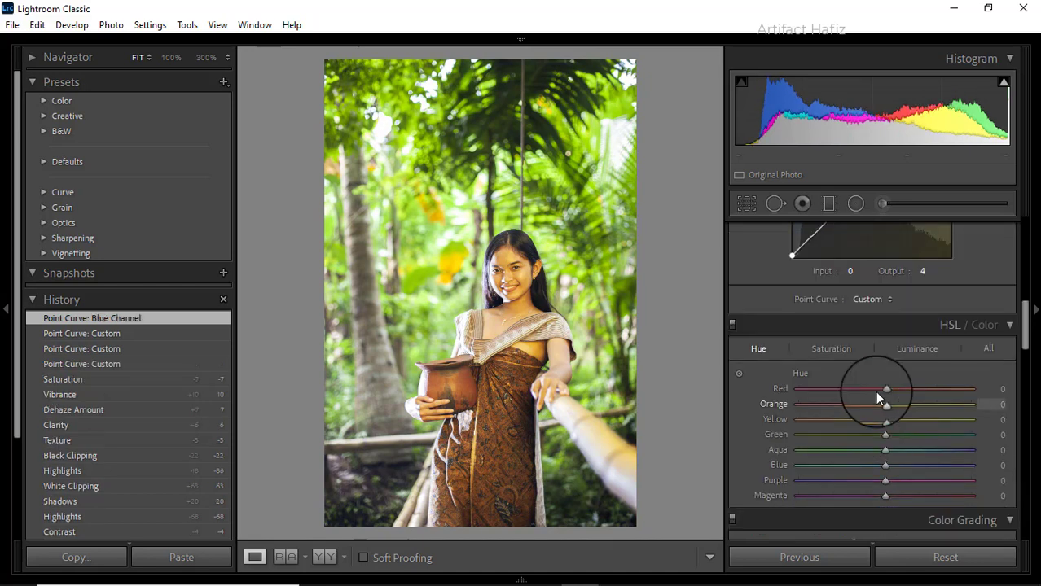
{"action": "left_click", "coordinate": [836, 350]}
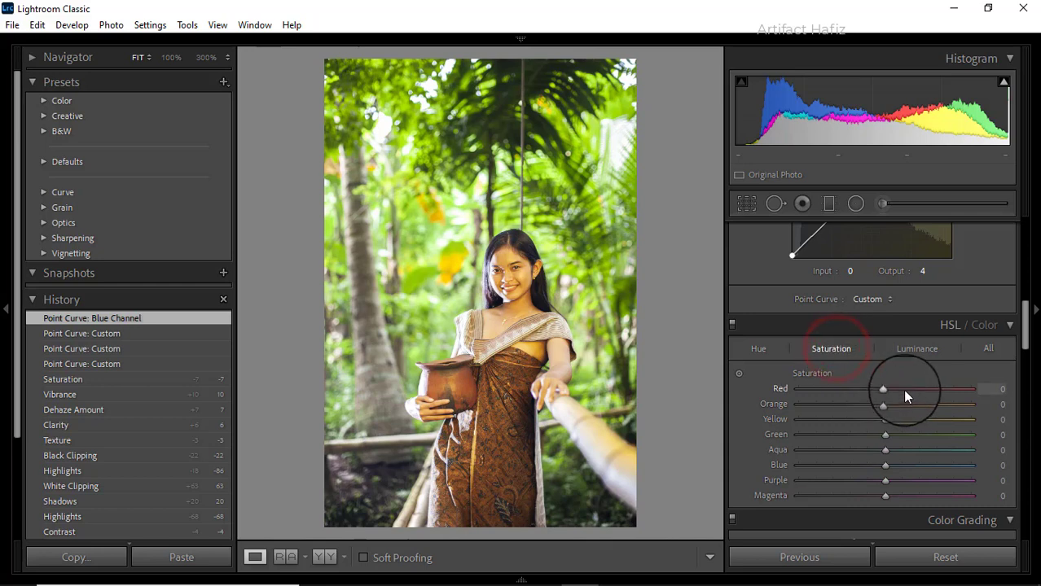
{"action": "left_click_drag", "start_coordinate": [884, 389], "coordinate": [897, 465]}
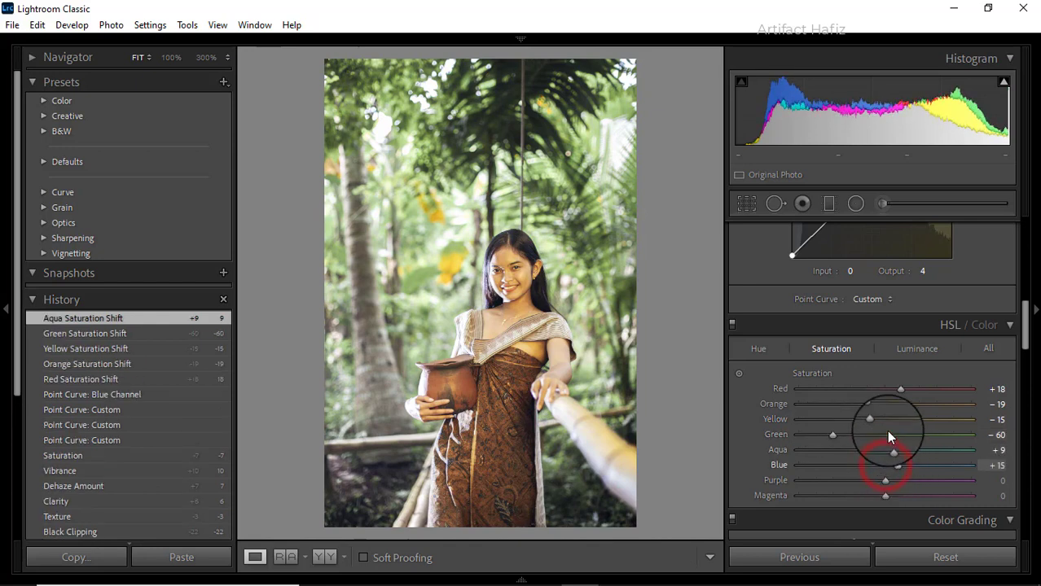
- Set the HSL luminance to Orange +20, Yellow -11, Green -30, Aqua +7 and Blue +12
{"action": "left_click", "coordinate": [897, 350]}
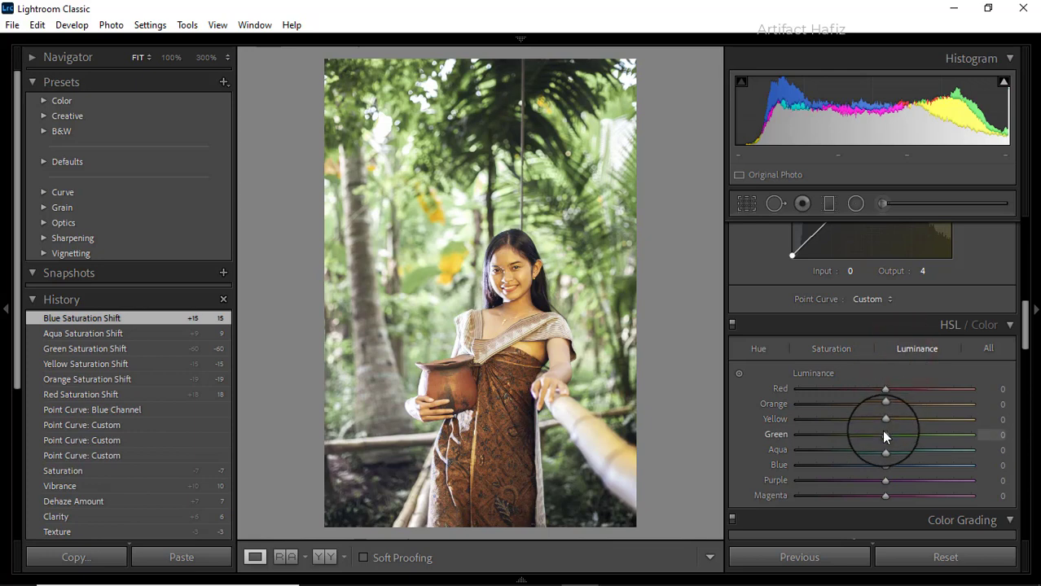
{"action": "left_click_drag", "start_coordinate": [884, 437], "coordinate": [871, 415]}
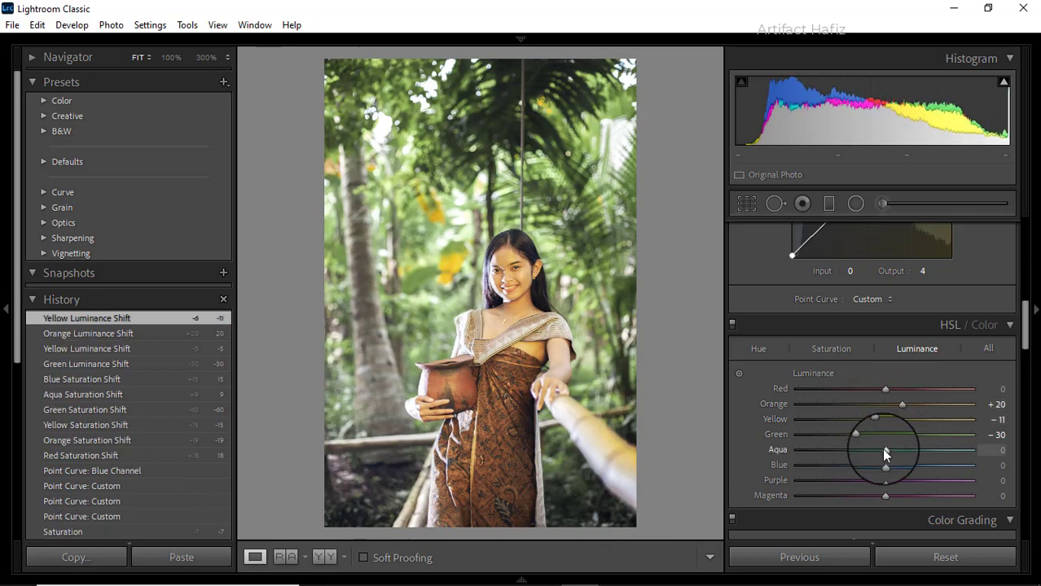
{"action": "mouse_move", "coordinate": [885, 450]}
{"action": "left_mouse_down"}
{"action": "mouse_move", "coordinate": [930, 453]}
{"action": "mouse_move", "coordinate": [864, 456]}
{"action": "mouse_move", "coordinate": [922, 462]}
{"action": "mouse_move", "coordinate": [887, 462]}
{"action": "mouse_move", "coordinate": [920, 465]}
{"action": "mouse_move", "coordinate": [895, 466]}
{"action": "left_mouse_up"}
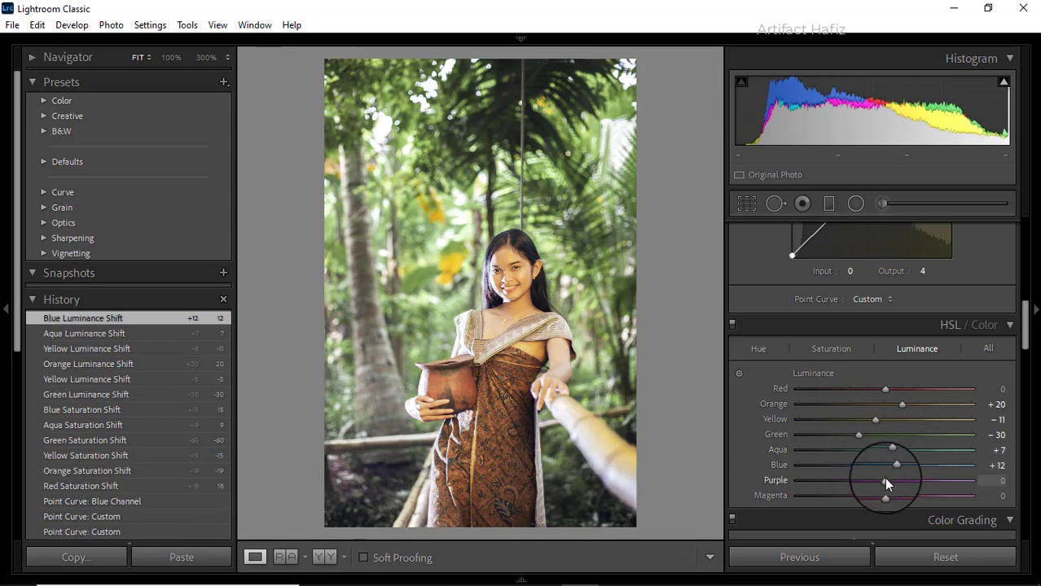
- Shift the HSL hues to Blue -37, Aqua -28, Green -15 and Yellow -15
{"action": "left_click", "coordinate": [756, 350]}
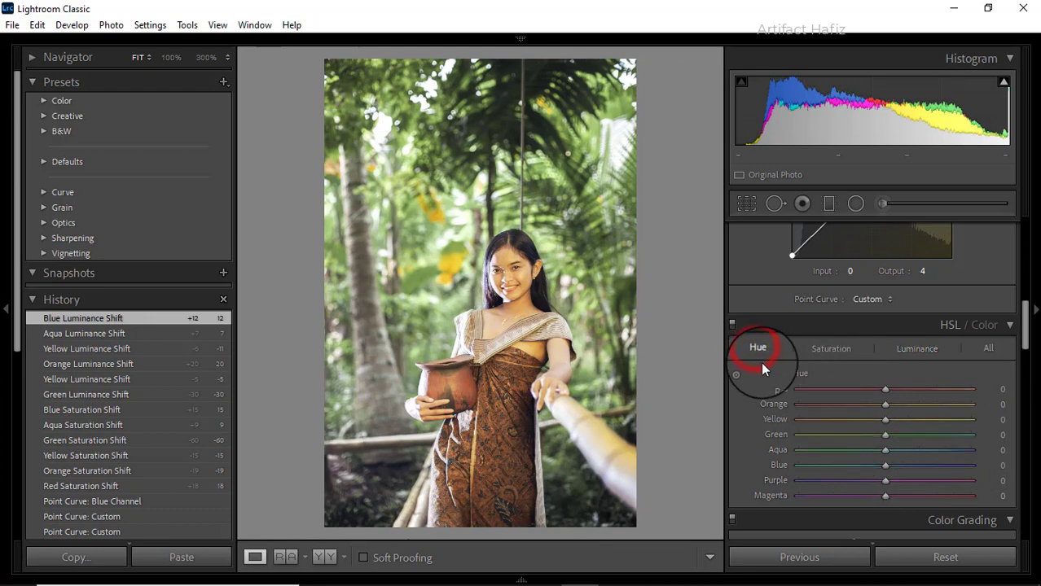
{"action": "left_click_drag", "start_coordinate": [885, 466], "coordinate": [852, 465]}
{"action": "left_click_drag", "start_coordinate": [885, 449], "coordinate": [861, 450]}
{"action": "mouse_move", "coordinate": [884, 434]}
{"action": "left_mouse_down"}
{"action": "mouse_move", "coordinate": [844, 438]}
{"action": "mouse_move", "coordinate": [905, 437]}
{"action": "mouse_move", "coordinate": [870, 445]}
{"action": "left_mouse_up"}
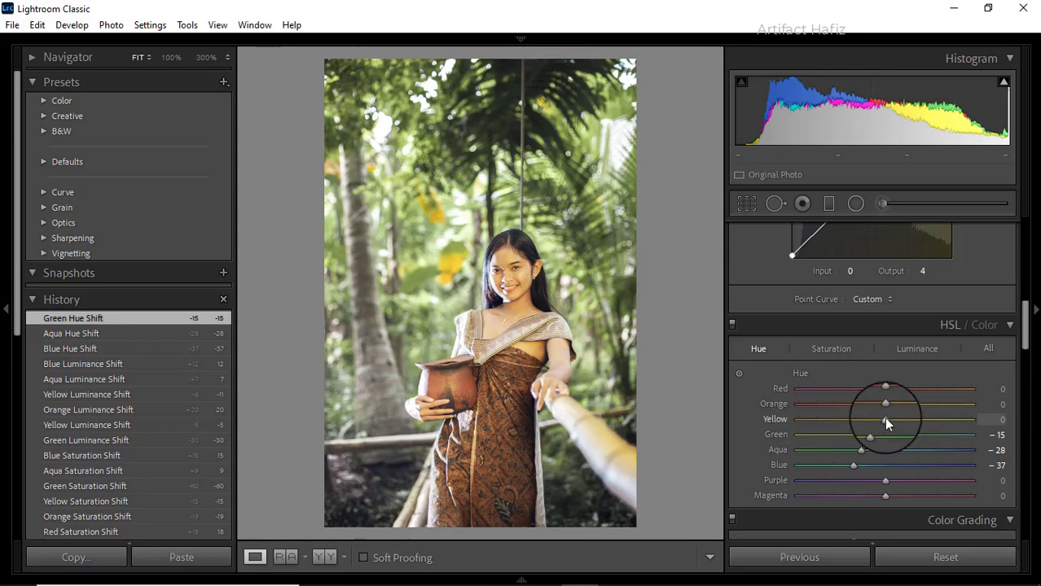
{"action": "mouse_move", "coordinate": [885, 419]}
{"action": "left_mouse_down"}
{"action": "mouse_move", "coordinate": [901, 422]}
{"action": "mouse_move", "coordinate": [852, 422]}
{"action": "mouse_move", "coordinate": [911, 423]}
{"action": "mouse_move", "coordinate": [867, 424]}
{"action": "left_mouse_up"}
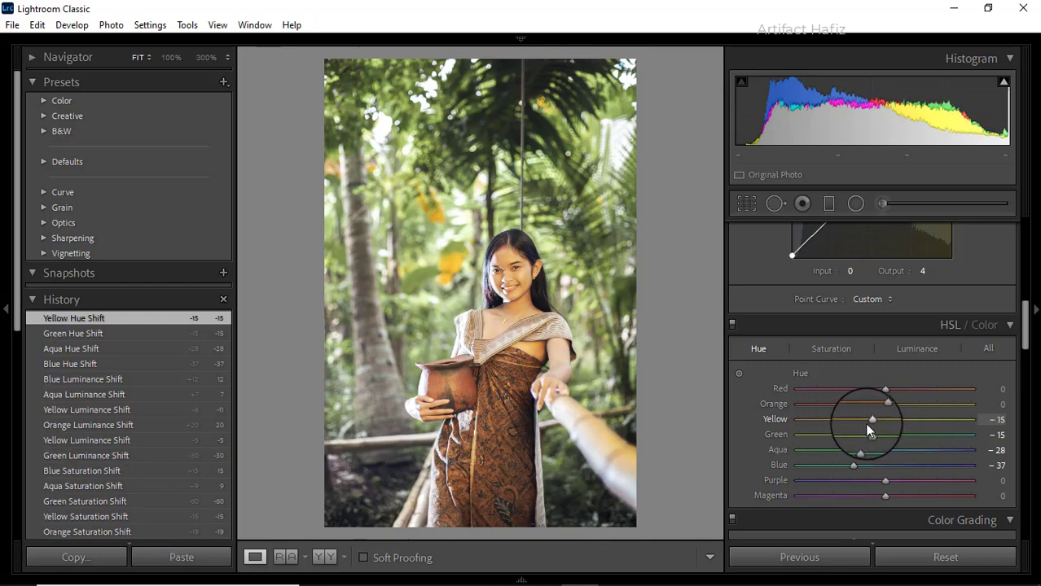
- Color-grade the midtones to hue 52, the shadows to hue 240, and the highlights to hue 303 with saturation 11
{"action": "scroll", "coordinate": [866, 424], "scroll_direction": "down", "scroll_amount": 3}
{"action": "scroll", "coordinate": [864, 422], "scroll_direction": "down", "scroll_amount": 2}
{"action": "mouse_move", "coordinate": [870, 347]}
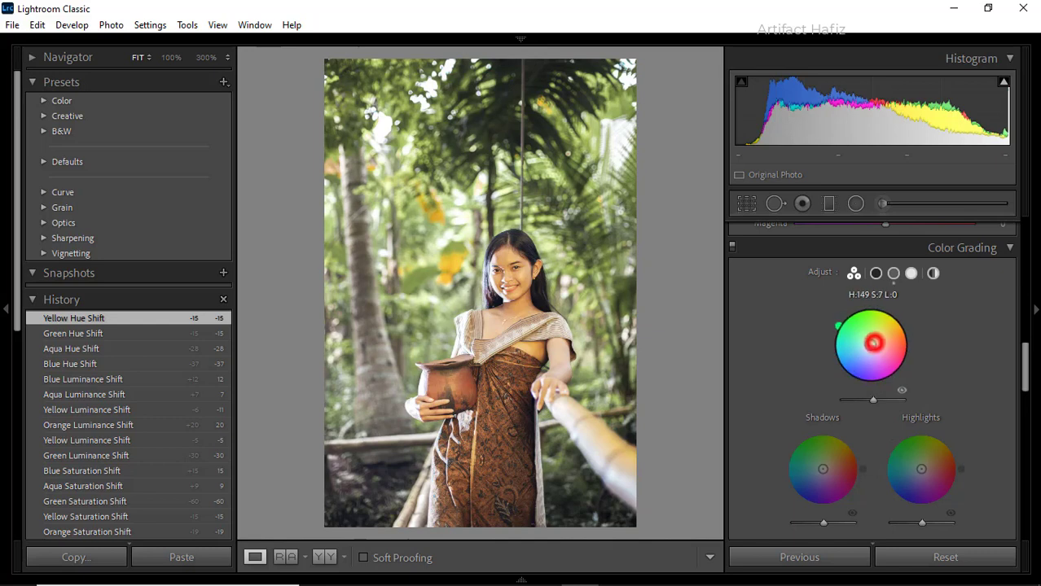
{"action": "left_click_drag", "start_coordinate": [869, 346], "coordinate": [897, 314]}
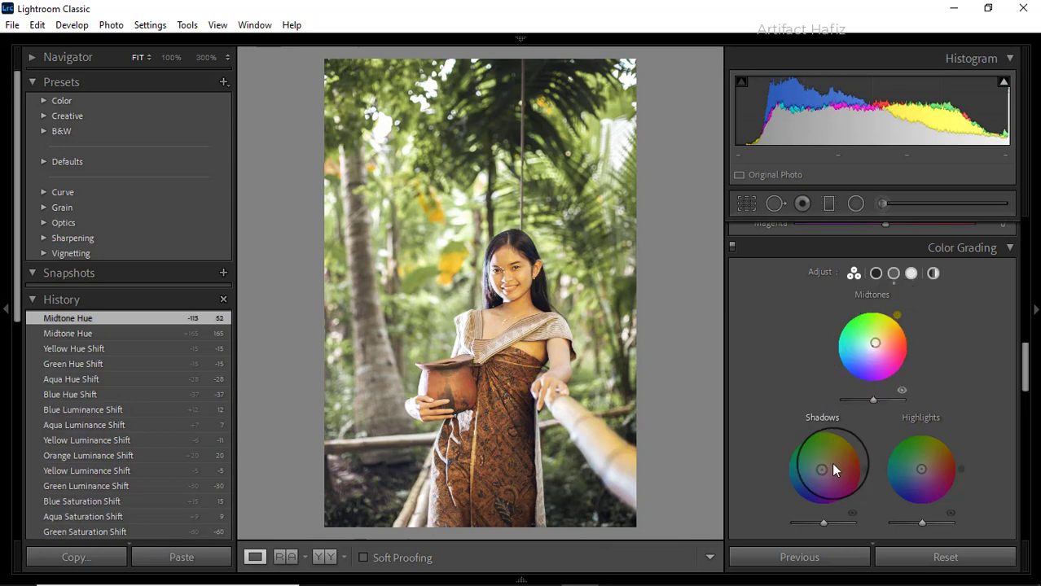
{"action": "mouse_move", "coordinate": [818, 470]}
{"action": "left_click_drag", "start_coordinate": [818, 470], "coordinate": [802, 504]}
{"action": "mouse_move", "coordinate": [920, 469]}
{"action": "left_click_drag", "start_coordinate": [920, 469], "coordinate": [969, 515]}
{"action": "left_click_drag", "start_coordinate": [937, 474], "coordinate": [933, 429]}
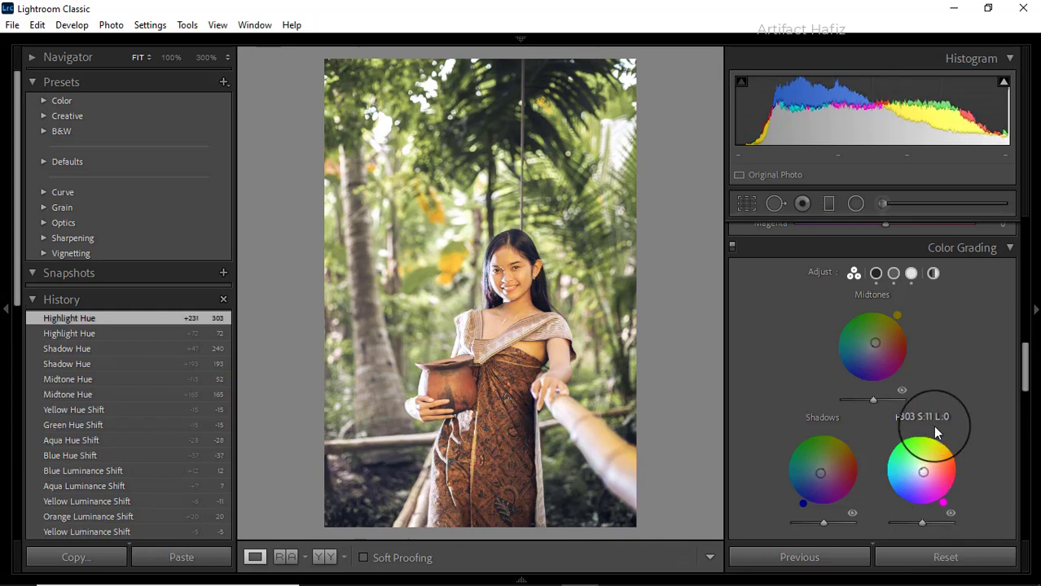
- Set luminance noise reduction to 5 and the sharpening amount to 7
{"action": "scroll", "coordinate": [932, 425], "scroll_direction": "down", "scroll_amount": 3}
{"action": "scroll", "coordinate": [934, 402], "scroll_direction": "down", "scroll_amount": 3}
{"action": "scroll", "coordinate": [933, 401], "scroll_direction": "up", "scroll_amount": 3}
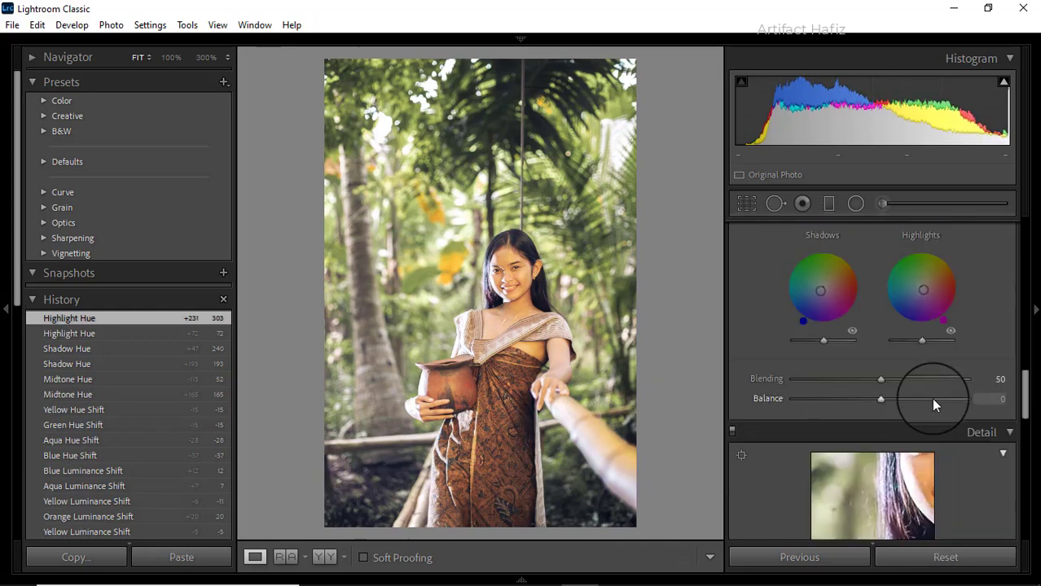
{"action": "scroll", "coordinate": [933, 401], "scroll_direction": "down", "scroll_amount": 5}
{"action": "scroll", "coordinate": [931, 397], "scroll_direction": "down", "scroll_amount": 2}
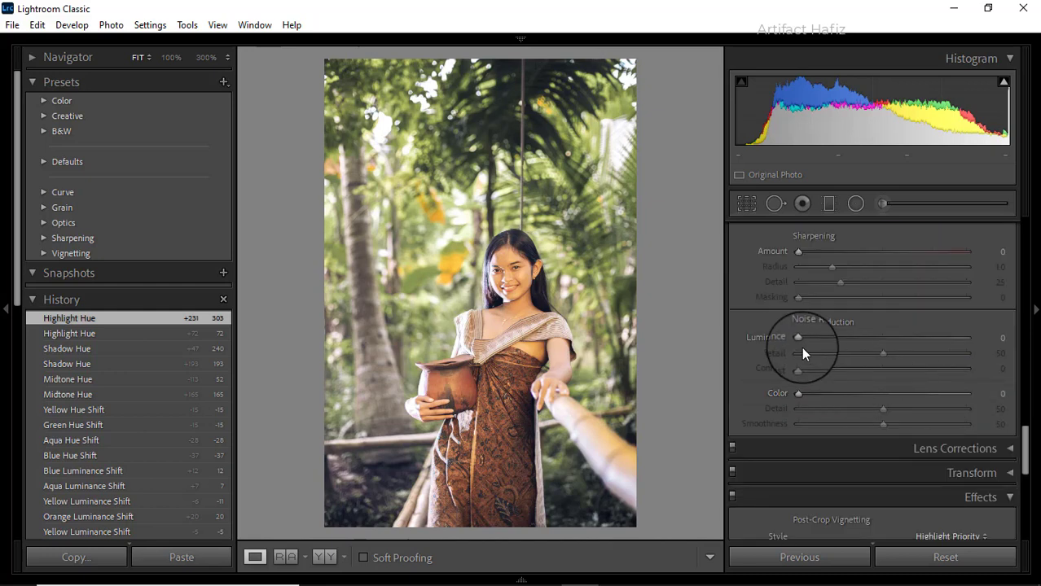
{"action": "left_click_drag", "start_coordinate": [799, 338], "coordinate": [804, 337]}
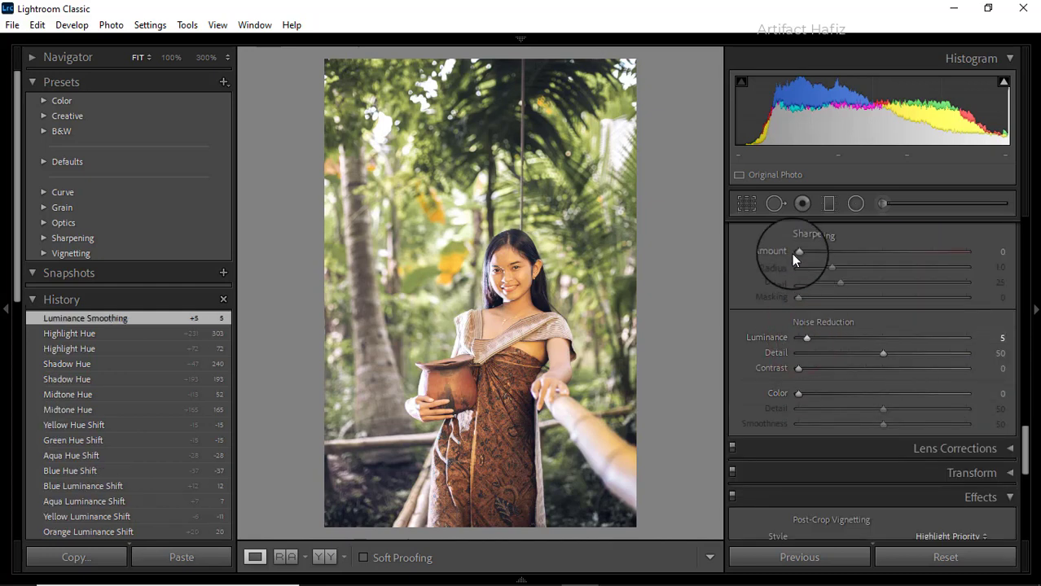
{"action": "left_click_drag", "start_coordinate": [798, 253], "coordinate": [806, 256]}
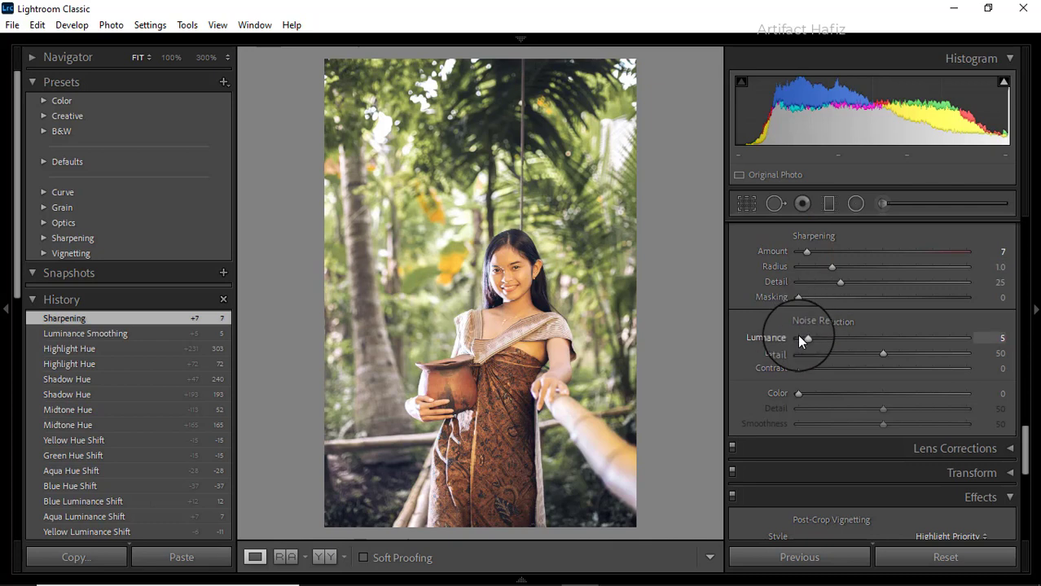
- Add a dark post-crop vignette with Amount -39, Midpoint 3, Roundness +36 and Feather 100
{"action": "scroll", "coordinate": [806, 381], "scroll_direction": "down", "scroll_amount": 4}
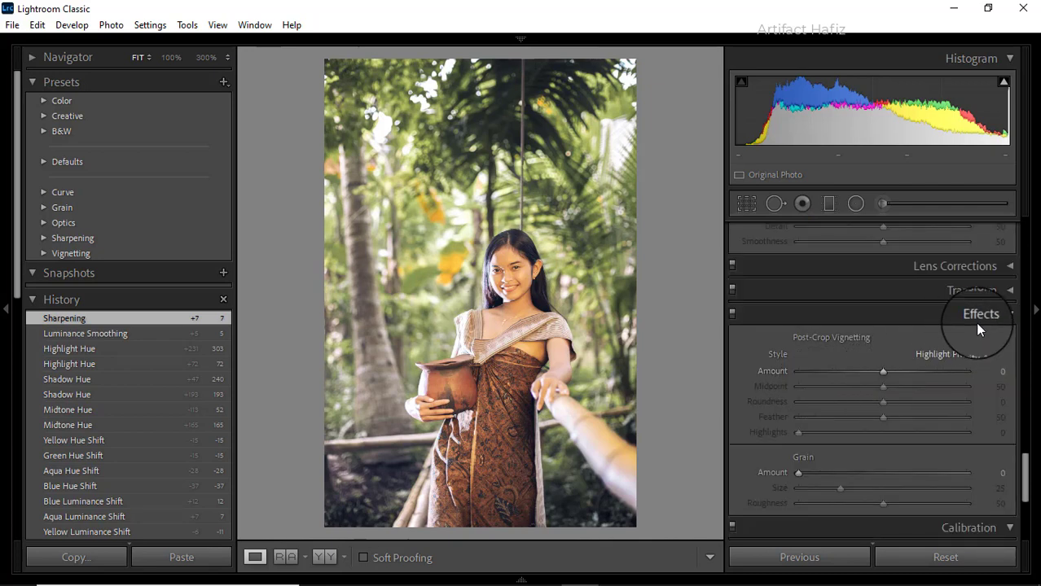
{"action": "left_click_drag", "start_coordinate": [883, 371], "coordinate": [850, 372]}
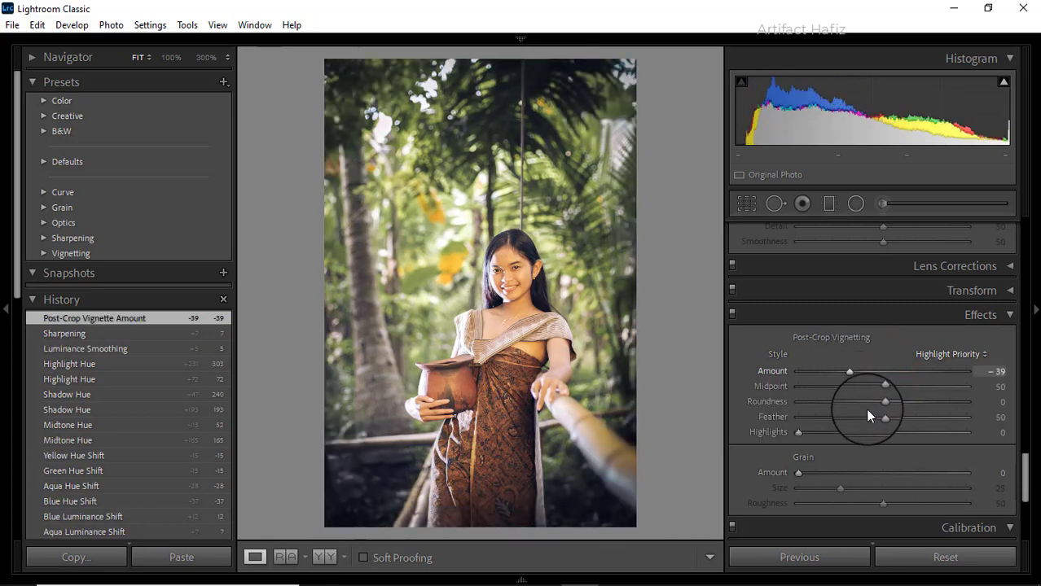
{"action": "left_click_drag", "start_coordinate": [886, 419], "coordinate": [967, 416]}
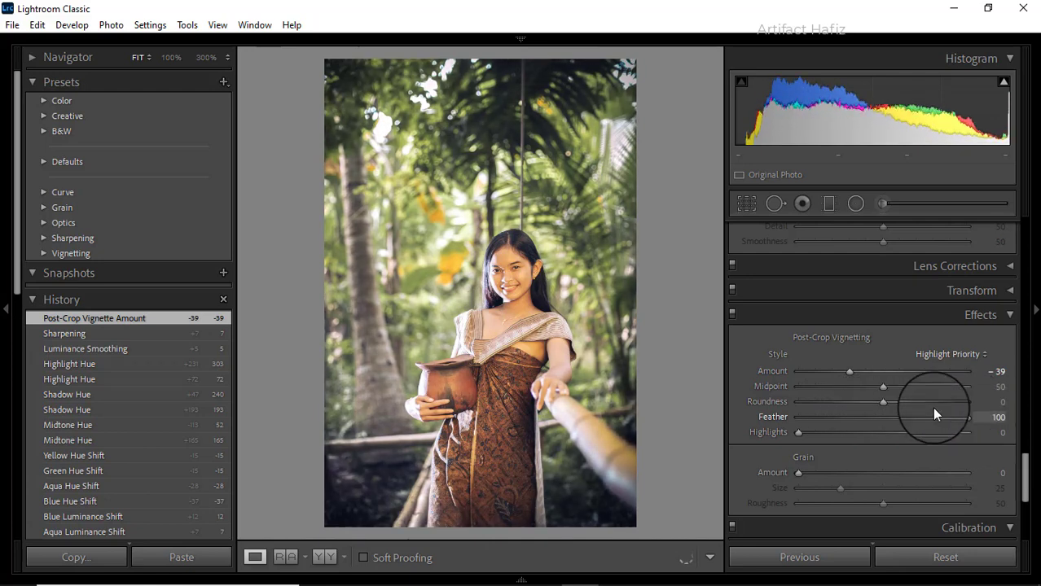
{"action": "left_click_drag", "start_coordinate": [876, 404], "coordinate": [801, 387]}
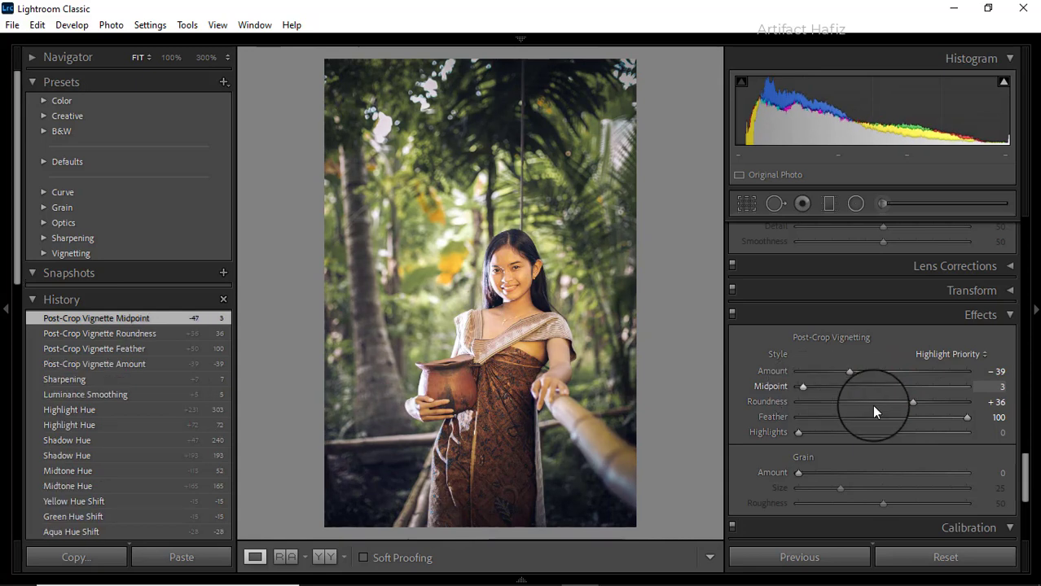
- Calibrate the primary colors' saturation to Red -42, Green +19 and Blue +12
{"action": "scroll", "coordinate": [877, 415], "scroll_direction": "down", "scroll_amount": 5}
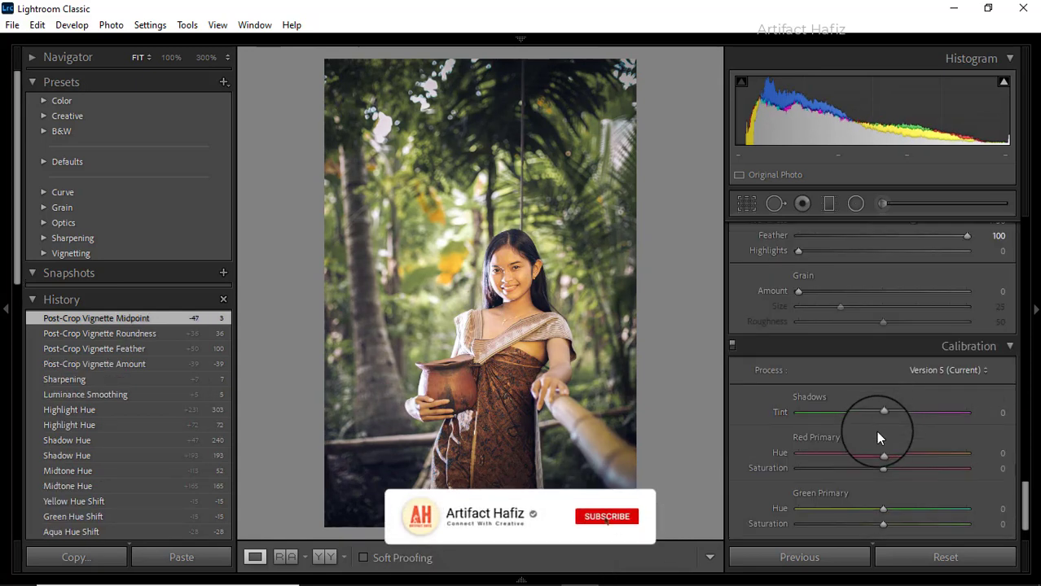
{"action": "scroll", "coordinate": [878, 440], "scroll_direction": "down", "scroll_amount": 2}
{"action": "mouse_move", "coordinate": [883, 467]}
{"action": "left_mouse_down"}
{"action": "mouse_move", "coordinate": [908, 471]}
{"action": "mouse_move", "coordinate": [898, 467]}
{"action": "left_mouse_up"}
{"action": "left_click_drag", "start_coordinate": [883, 411], "coordinate": [845, 415]}
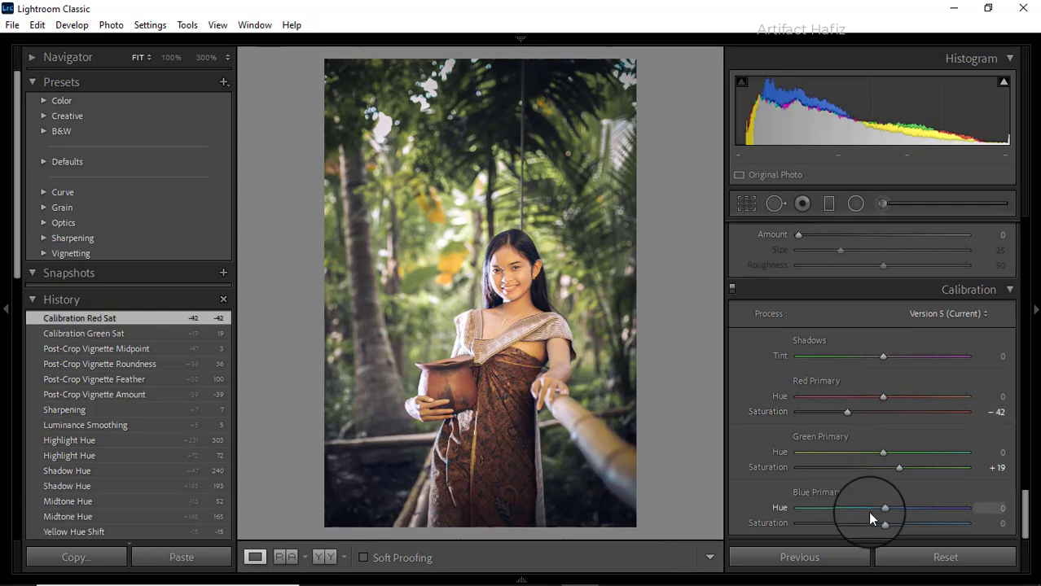
{"action": "left_click_drag", "start_coordinate": [883, 522], "coordinate": [892, 521]}
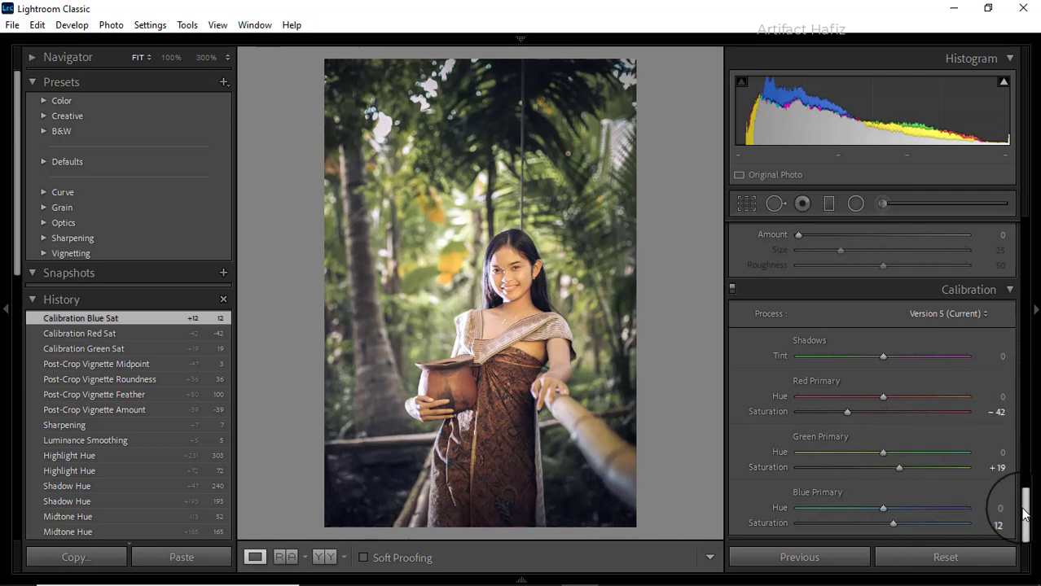
- Return to the basic tone adjustments and lower the Exposure to -0.20
{"action": "scroll", "coordinate": [978, 438], "scroll_direction": "up", "scroll_amount": 5}
{"action": "left_click_drag", "start_coordinate": [1026, 454], "coordinate": [1024, 226]}
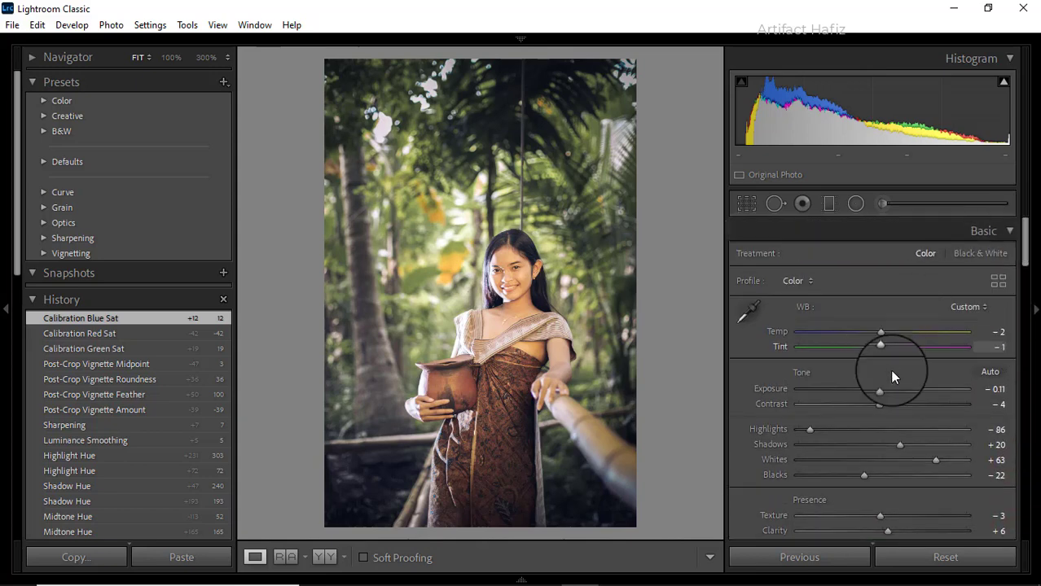
{"action": "mouse_move", "coordinate": [880, 389]}
{"action": "left_mouse_down"}
{"action": "mouse_move", "coordinate": [868, 391]}
{"action": "mouse_move", "coordinate": [881, 393]}
{"action": "left_mouse_up"}
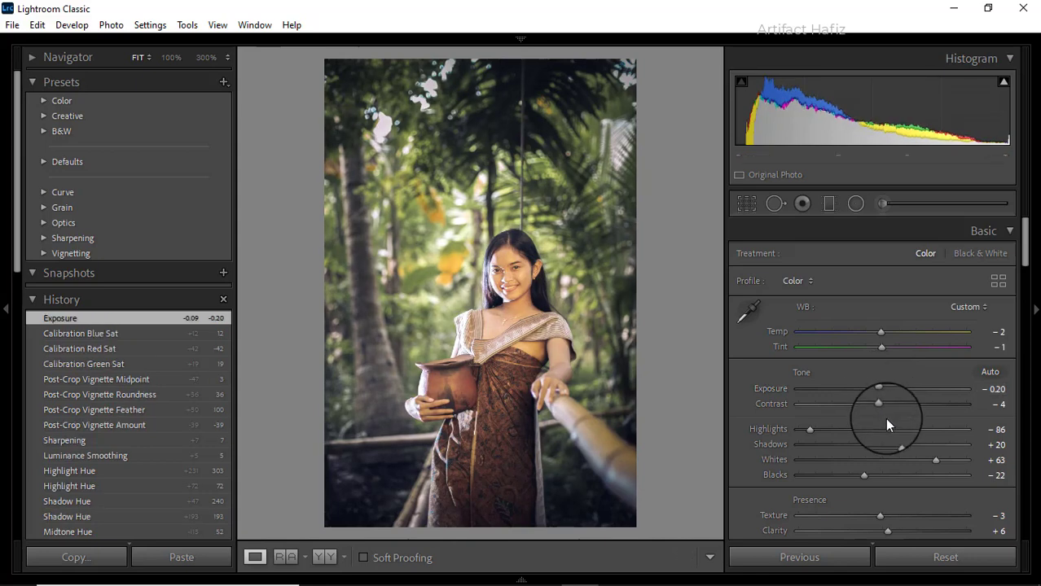
{"action": "scroll", "coordinate": [885, 418], "scroll_direction": "down", "scroll_amount": 3}
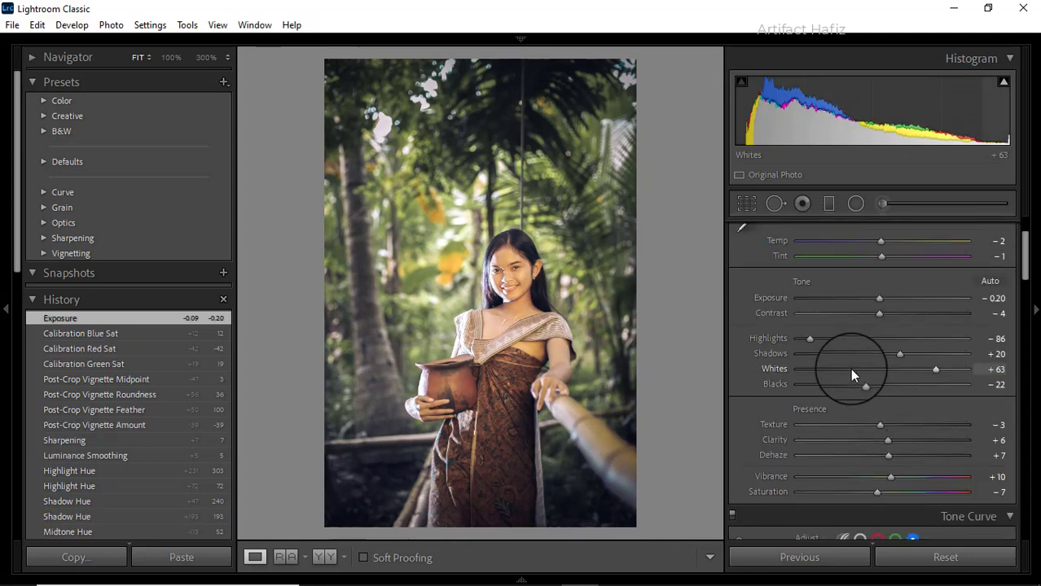
- Set Highlights to -90 and Whites to +48, and show the photo in a side-by-side Before/After comparison
{"action": "left_click_drag", "start_coordinate": [807, 338], "coordinate": [802, 337]}
{"action": "mouse_move", "coordinate": [935, 368]}
{"action": "left_mouse_down"}
{"action": "mouse_move", "coordinate": [912, 369]}
{"action": "mouse_move", "coordinate": [923, 369]}
{"action": "left_mouse_up"}
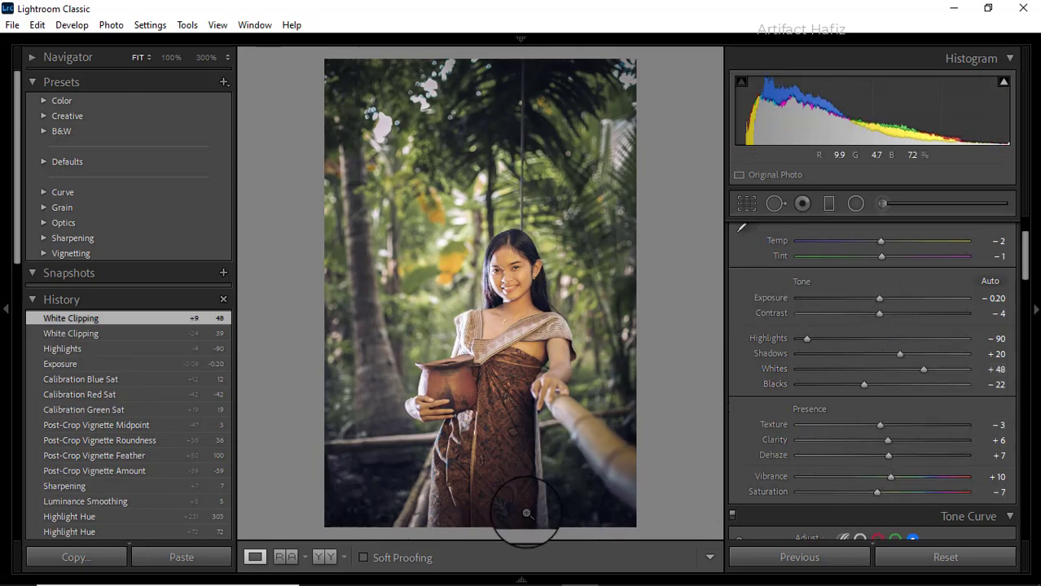
{"action": "left_click", "coordinate": [323, 558]}
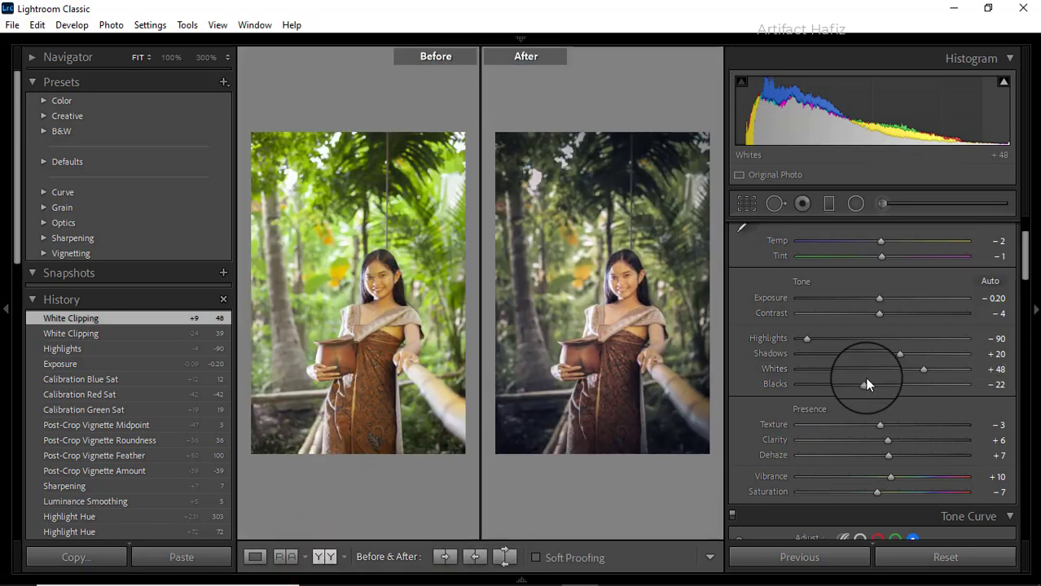
- Raise the Contrast to +3 and the Texture to +17
{"action": "scroll", "coordinate": [867, 385], "scroll_direction": "up", "scroll_amount": 2}
{"action": "mouse_move", "coordinate": [877, 405]}
{"action": "left_mouse_down"}
{"action": "mouse_move", "coordinate": [887, 409]}
{"action": "mouse_move", "coordinate": [889, 396]}
{"action": "left_mouse_up"}
{"action": "scroll", "coordinate": [889, 396], "scroll_direction": "down", "scroll_amount": 3}
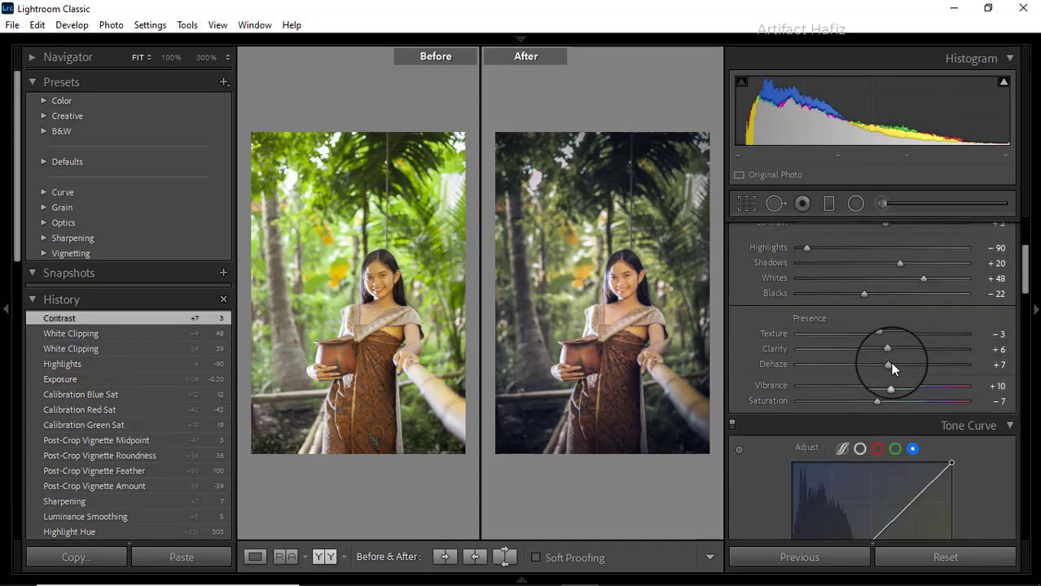
{"action": "left_click_drag", "start_coordinate": [878, 334], "coordinate": [895, 334]}
- Compare the woman's face and the background foliage at 100% between the Before and After versions
{"action": "left_click", "coordinate": [394, 326]}
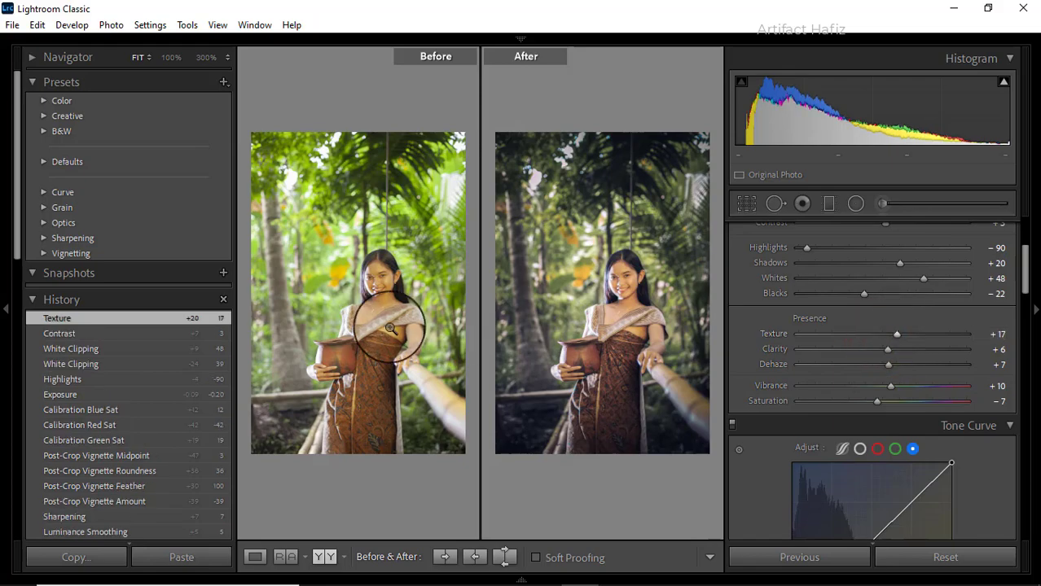
{"action": "scroll", "coordinate": [365, 271], "scroll_direction": "up", "scroll_amount": 6}
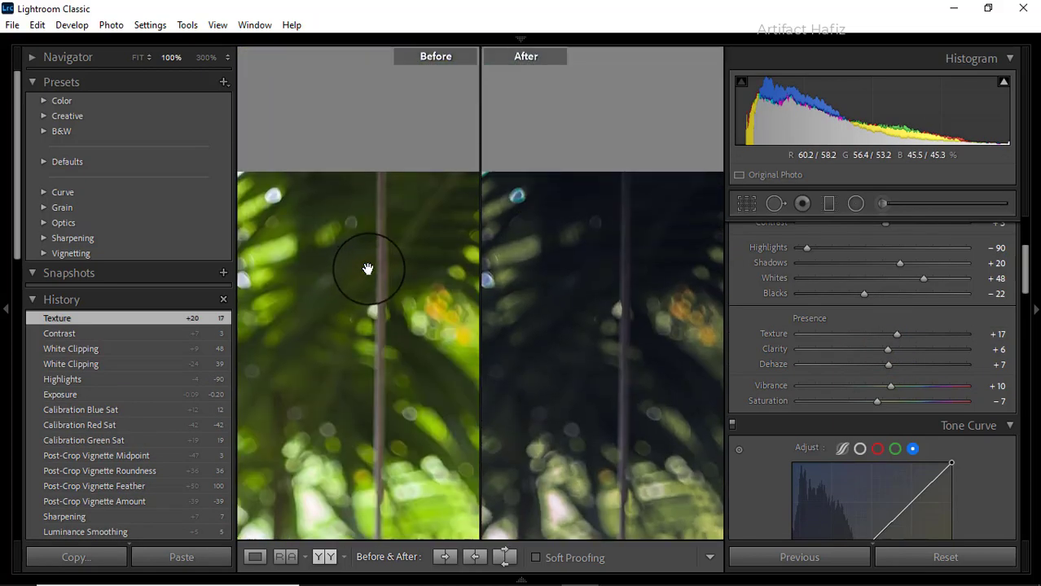
{"action": "left_click", "coordinate": [372, 279]}
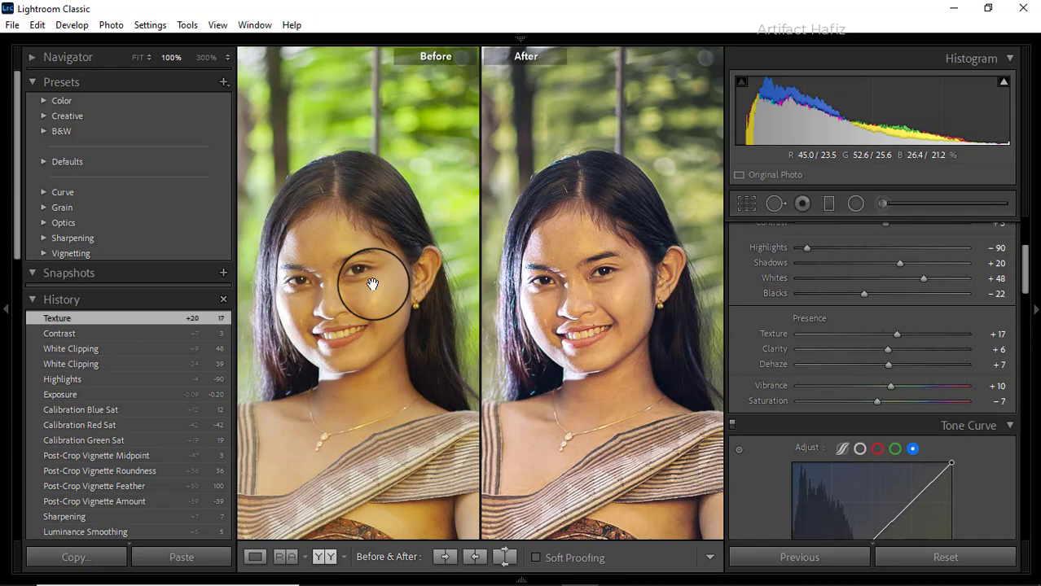
{"action": "left_click", "coordinate": [394, 327]}
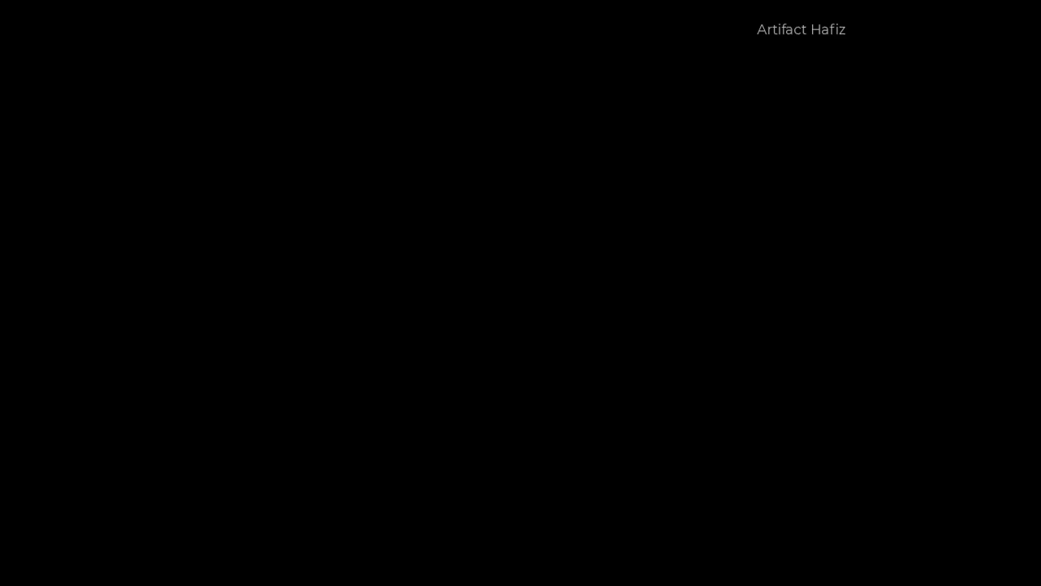